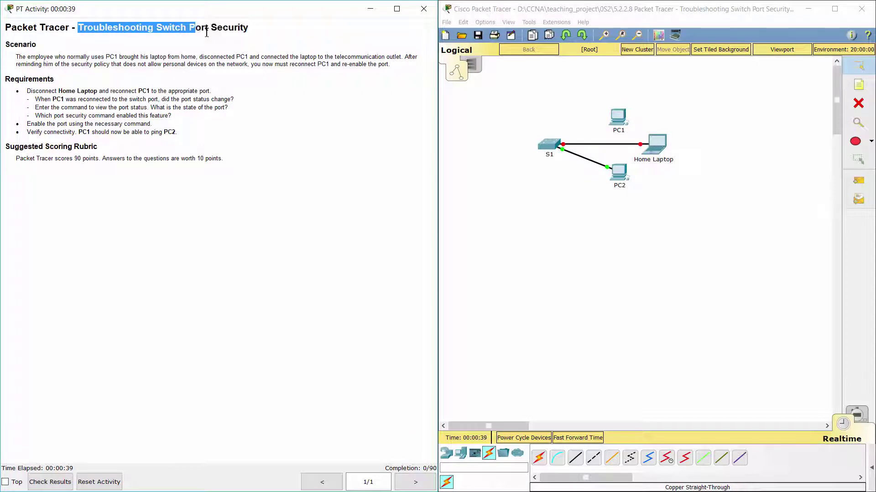
# Read the activity's scenario and first requirement, and delete the cable connecting S1 to Home Laptop.
pyautogui.click(260, 34)
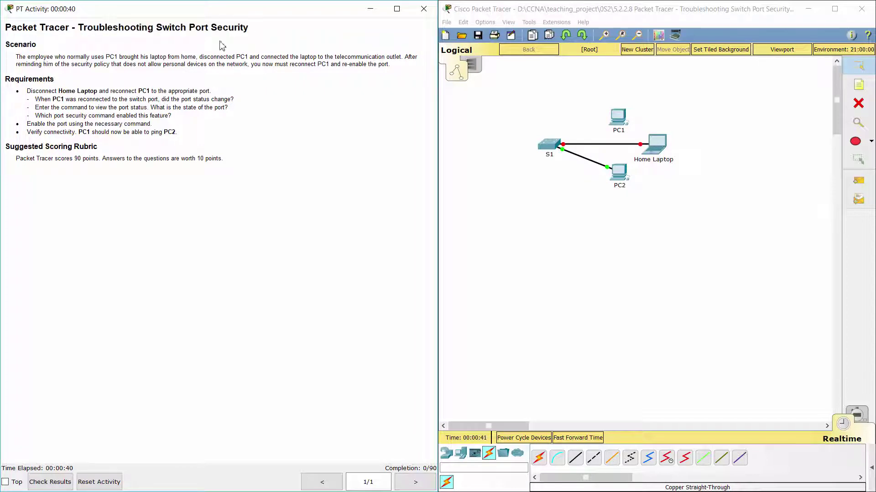
pyautogui.moveTo(6, 44); pyautogui.dragTo(393, 67)
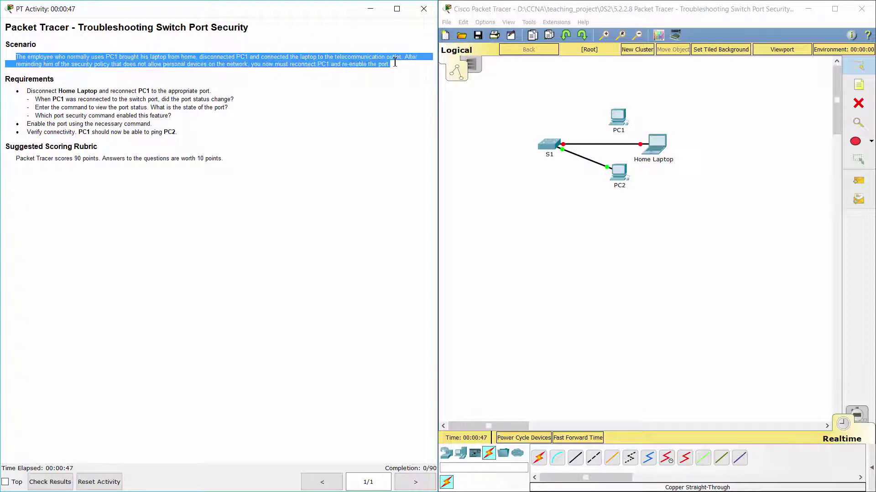
pyautogui.click(385, 88)
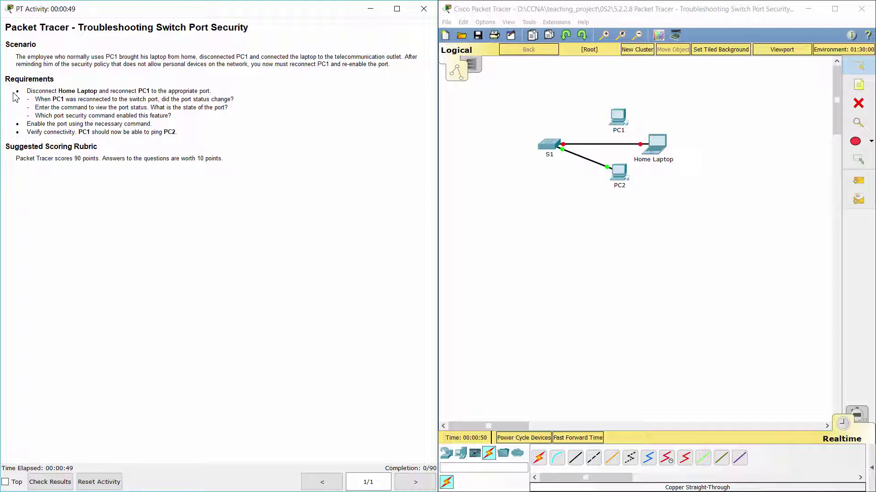
pyautogui.moveTo(17, 92); pyautogui.dragTo(218, 91)
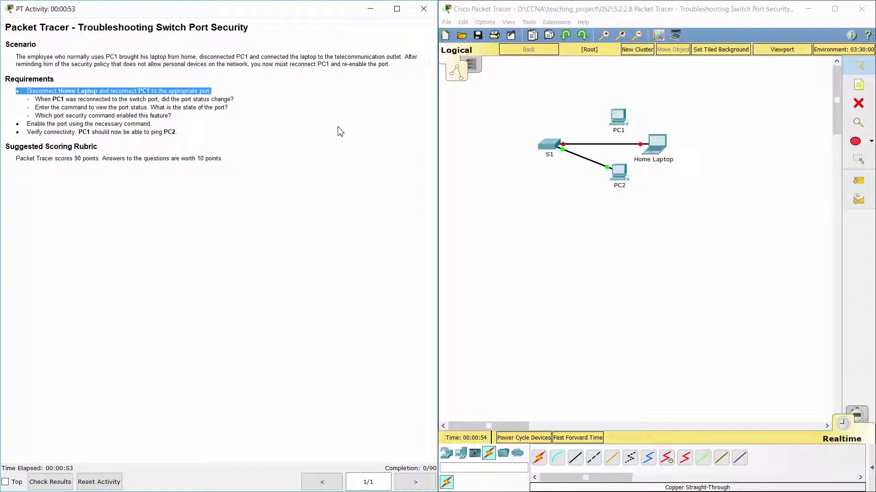
pyautogui.click(573, 204)
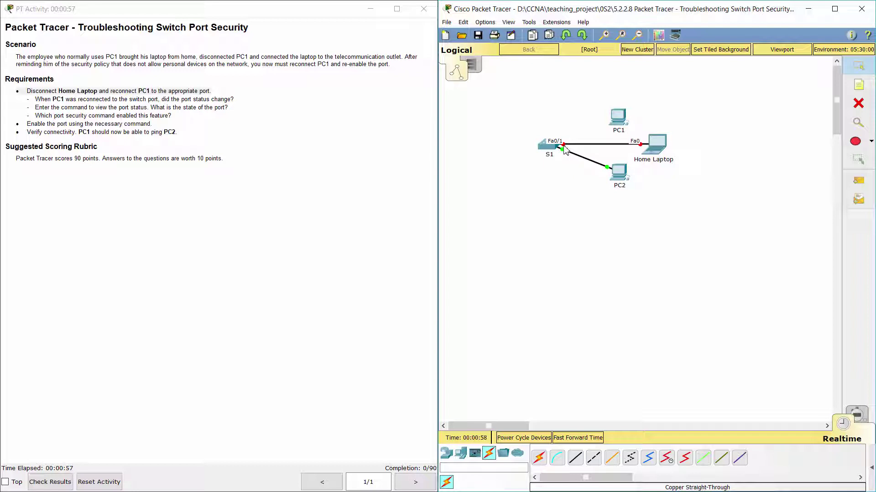
pyautogui.click(858, 103)
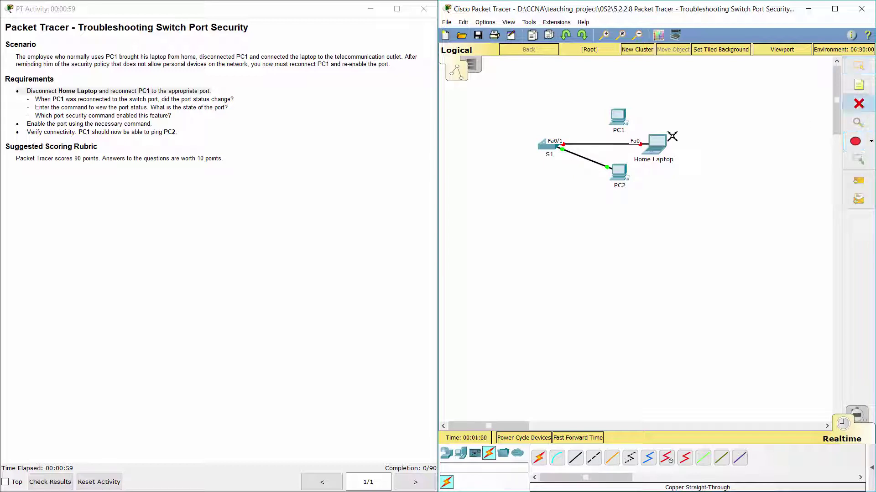
pyautogui.click(600, 144)
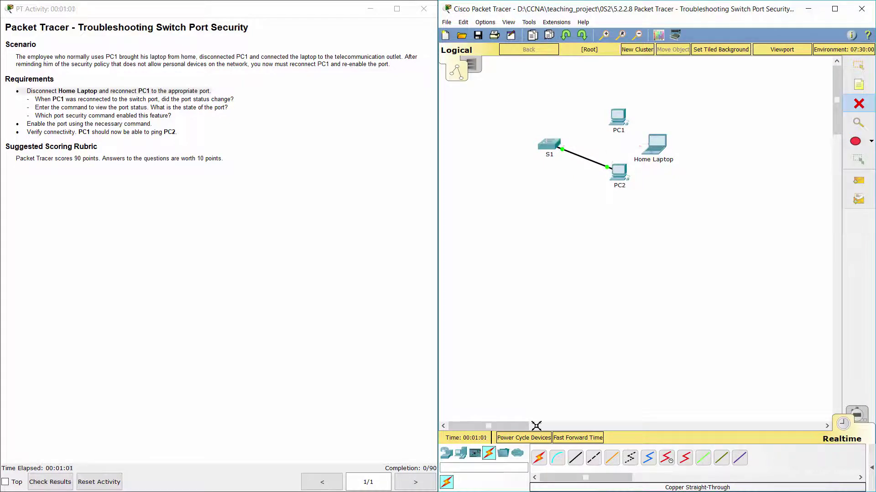
# Connect PC1's FastEthernet0 port to S1's FastEthernet0/1 port with a Copper Straight-Through cable.
pyautogui.click(574, 458)
pyautogui.click(620, 119)
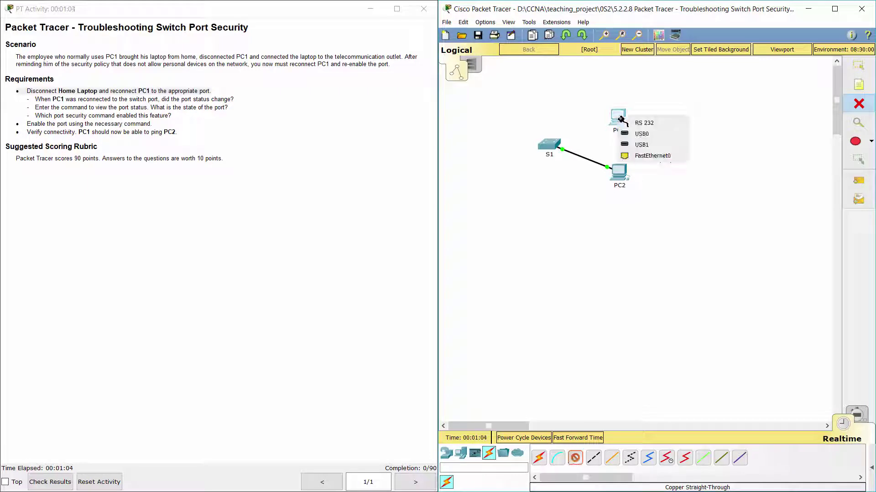
pyautogui.click(622, 155)
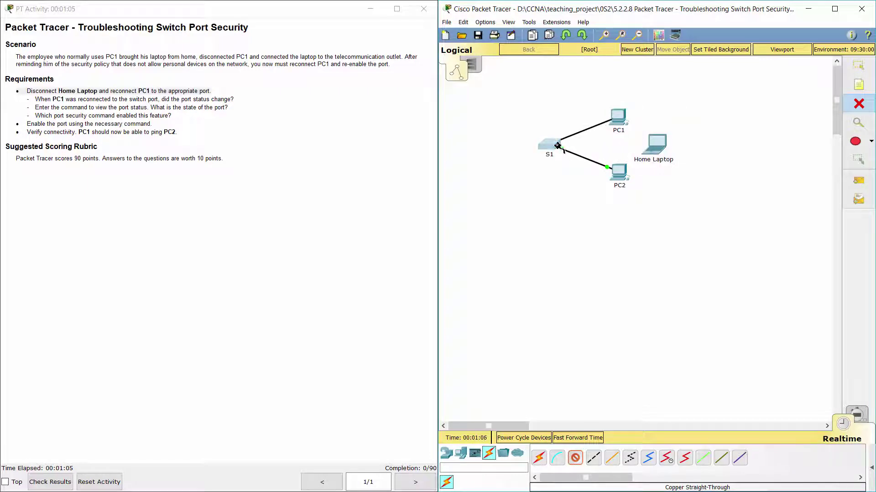
pyautogui.click(558, 145)
pyautogui.click(566, 159)
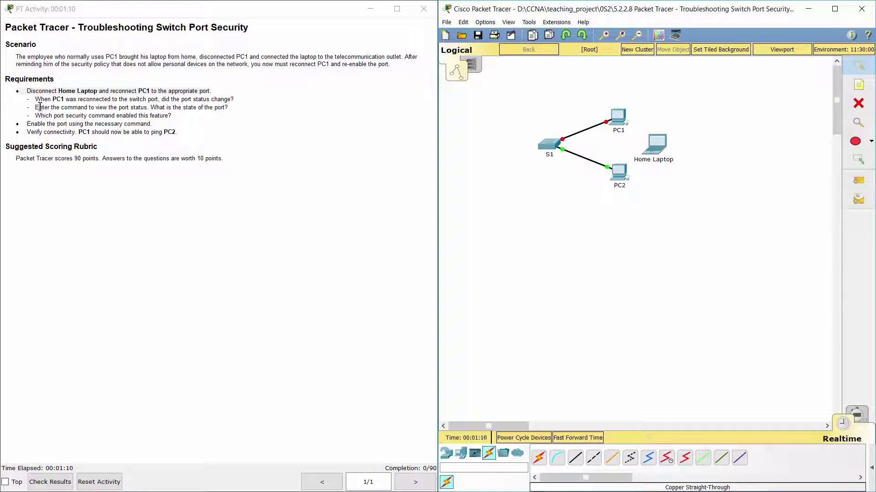
# Open switch S1's command line in a widened window and enter privileged EXEC mode with "ena".
pyautogui.moveTo(27, 99); pyautogui.dragTo(248, 99)
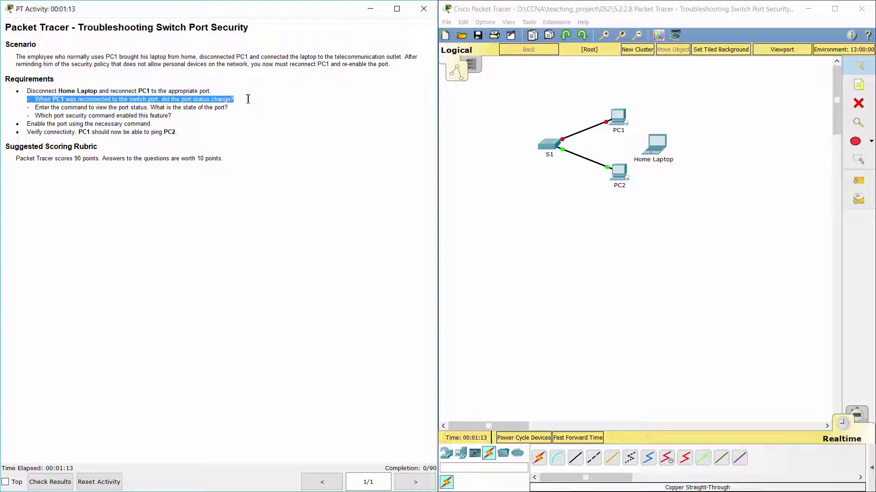
pyautogui.click(279, 130)
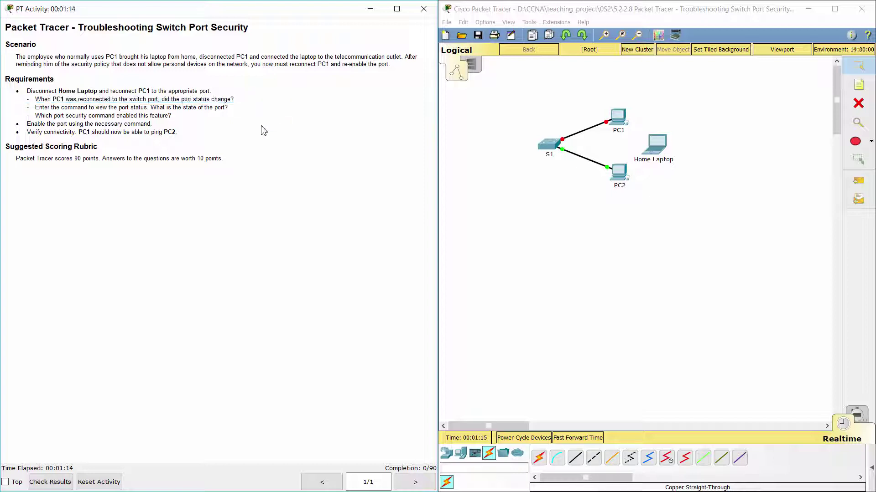
pyautogui.moveTo(26, 110); pyautogui.dragTo(231, 105)
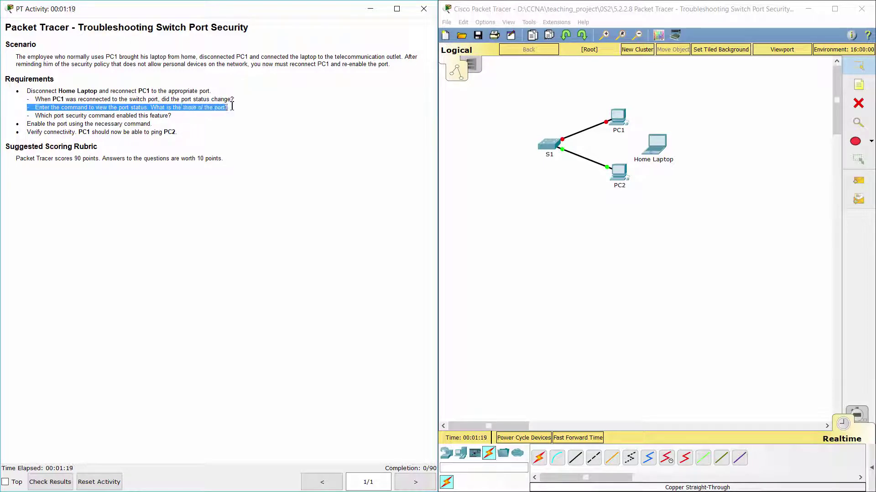
pyautogui.click(552, 146)
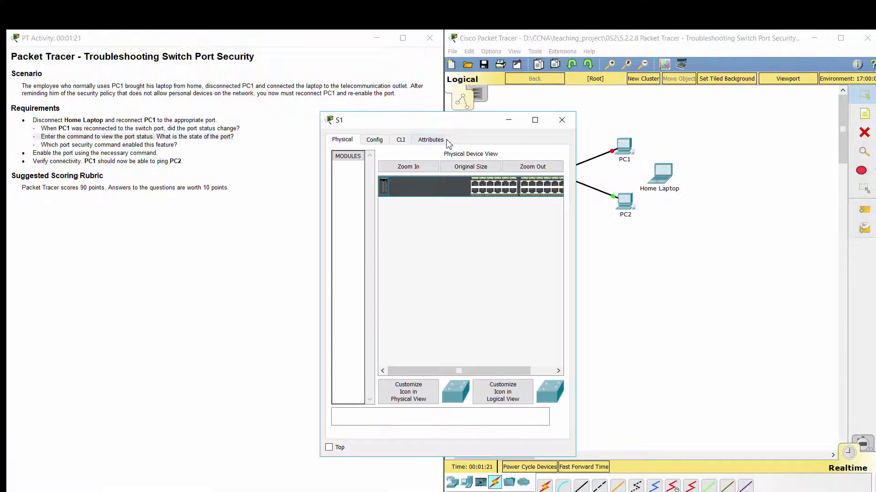
pyautogui.moveTo(400, 119); pyautogui.dragTo(326, 57)
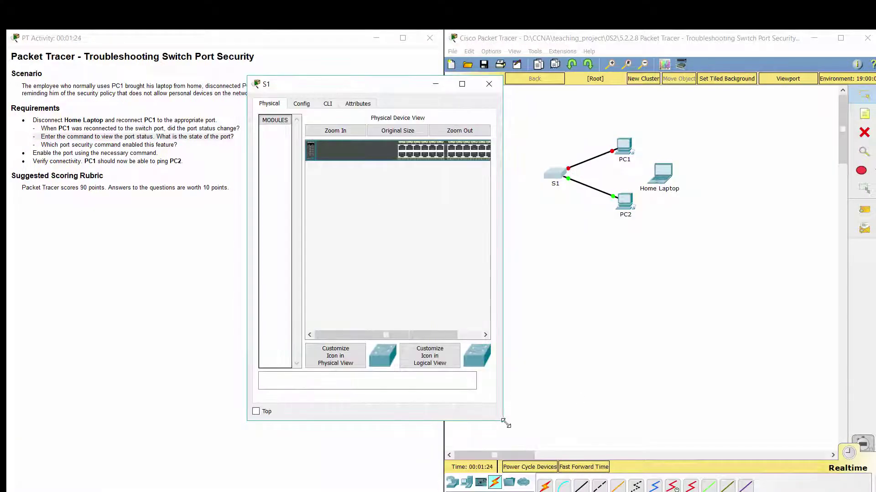
pyautogui.moveTo(503, 420); pyautogui.dragTo(582, 429)
pyautogui.click(327, 104)
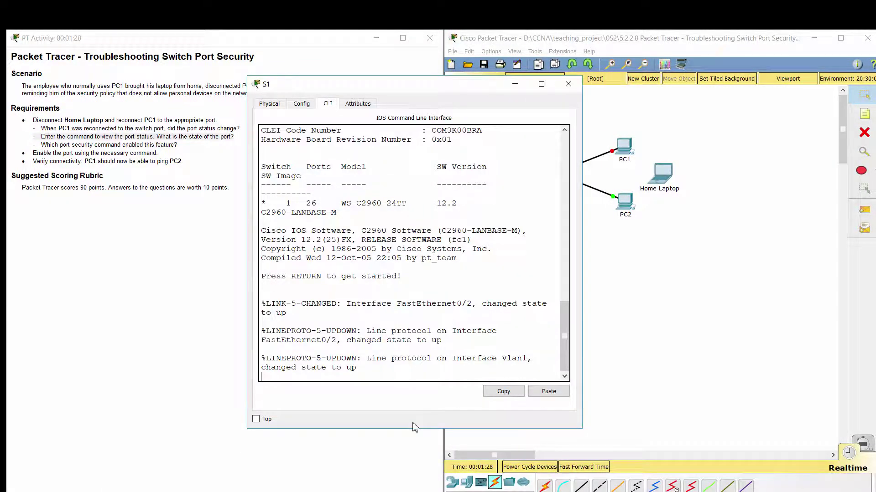
pyautogui.press('Return')
pyautogui.write('ena')
pyautogui.press('Return')
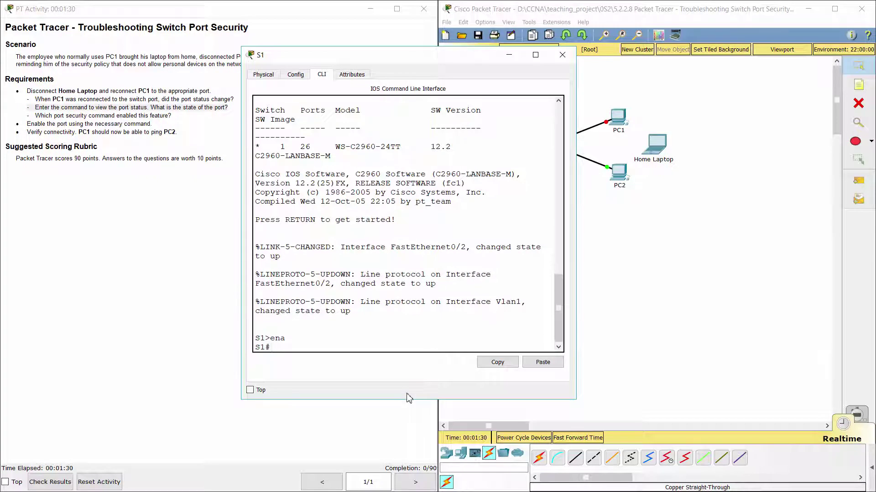
# Run "show interface f0/1" on S1 and examine the port and line protocol status through the end of the output.
pyautogui.write('show interface f0/1')
pyautogui.press('Return')
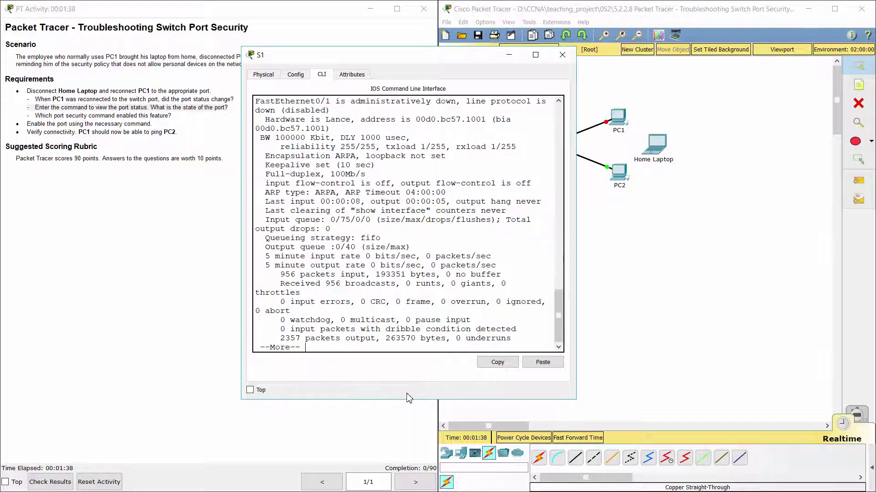
pyautogui.scroll(5, 307, 226)
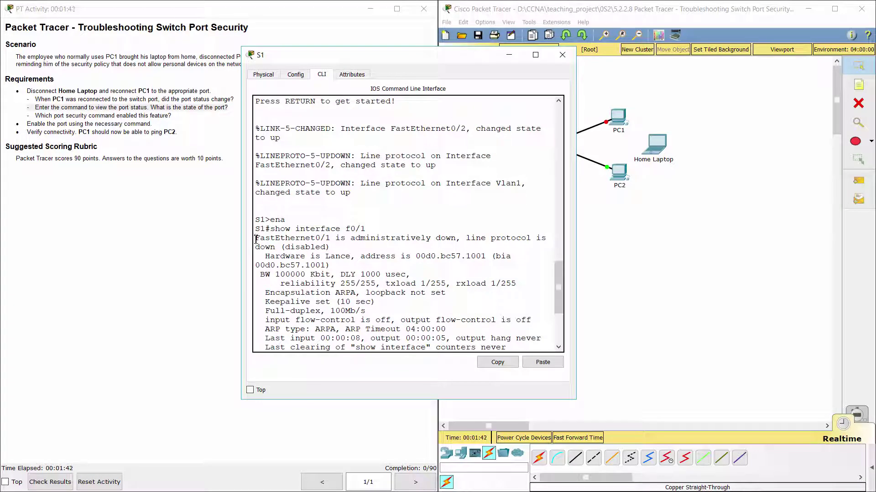
pyautogui.moveTo(256, 239); pyautogui.dragTo(350, 248)
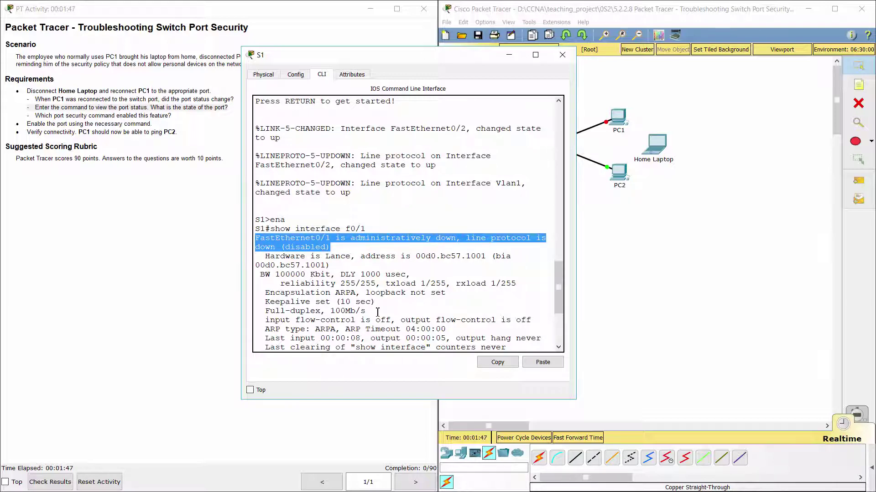
pyautogui.press('space')
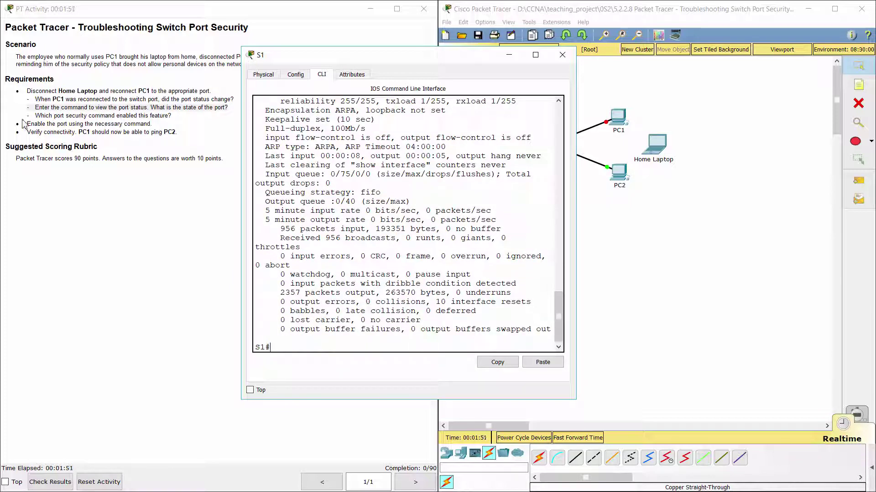
# Run "show port-security interface f0/1" on S1 and examine the port status and violation mode.
pyautogui.moveTo(26, 117); pyautogui.dragTo(174, 119)
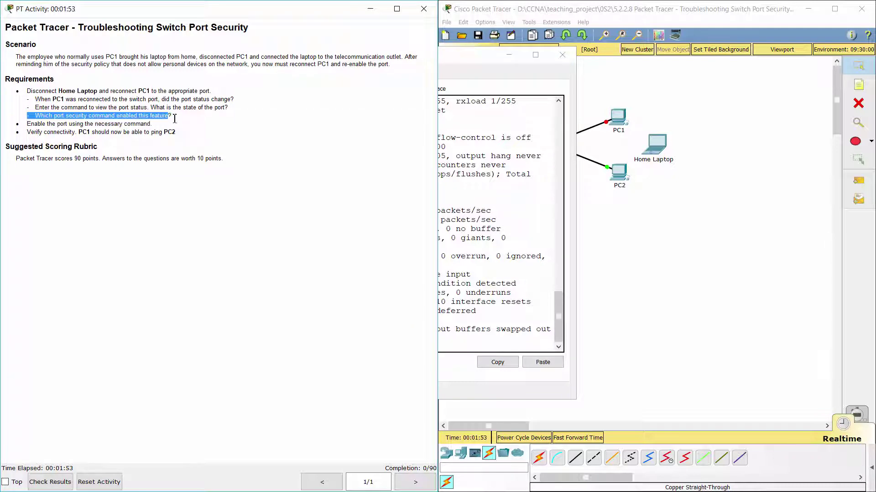
pyautogui.click(459, 345)
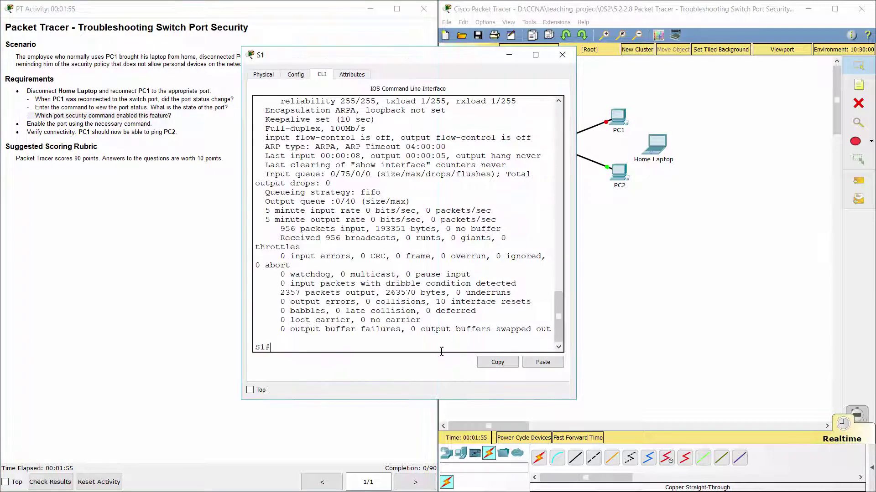
pyautogui.write('show port-secu')
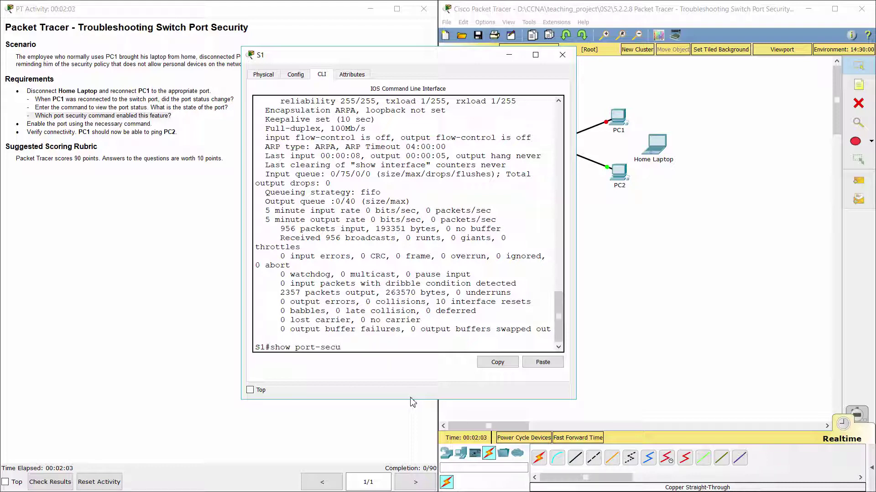
pyautogui.write('rity interface f0/1')
pyautogui.press('Return')
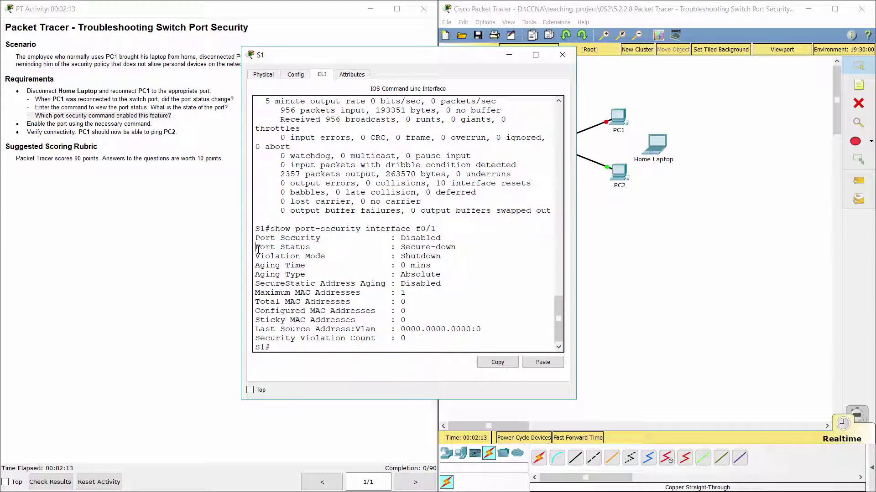
pyautogui.moveTo(257, 248); pyautogui.dragTo(457, 249)
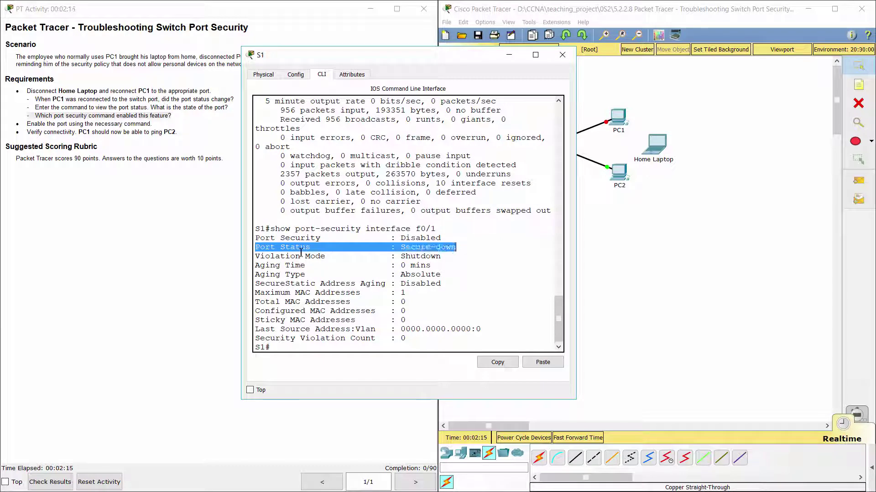
pyautogui.moveTo(256, 256); pyautogui.dragTo(440, 258)
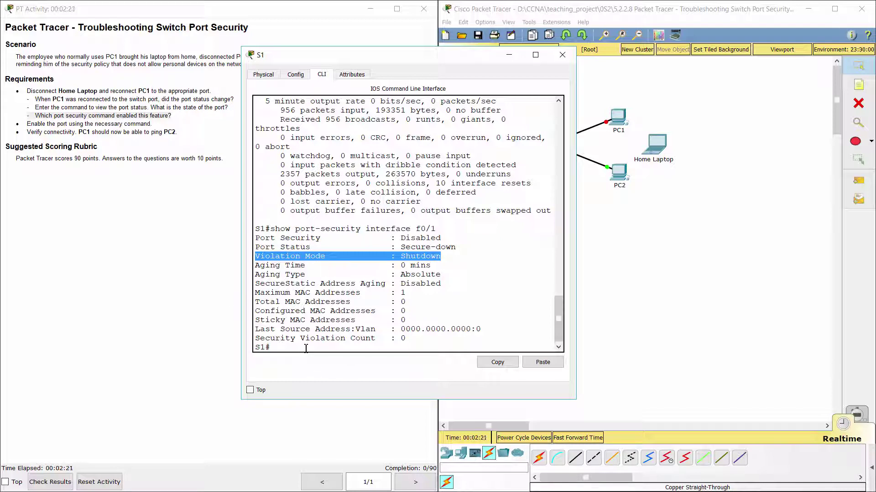
# Enable S1's port by entering "conf t", "interface f0/1" and "no shutdown".
pyautogui.moveTo(21, 124); pyautogui.dragTo(159, 124)
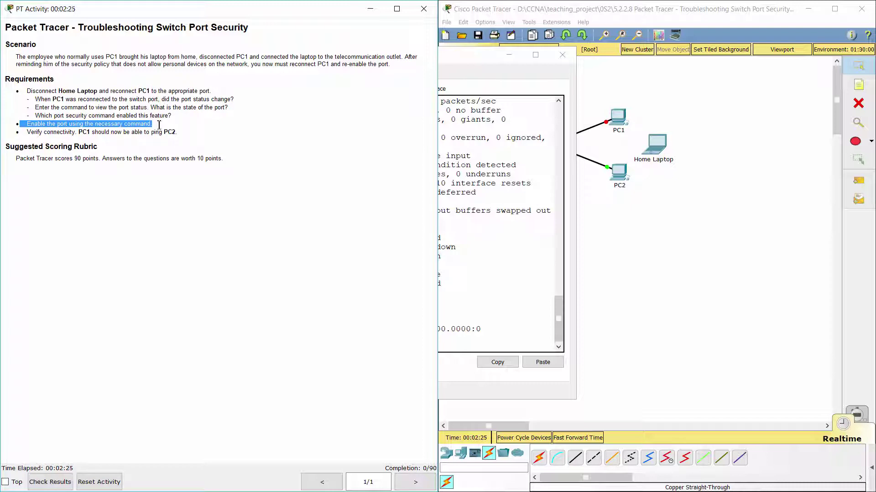
pyautogui.click(451, 353)
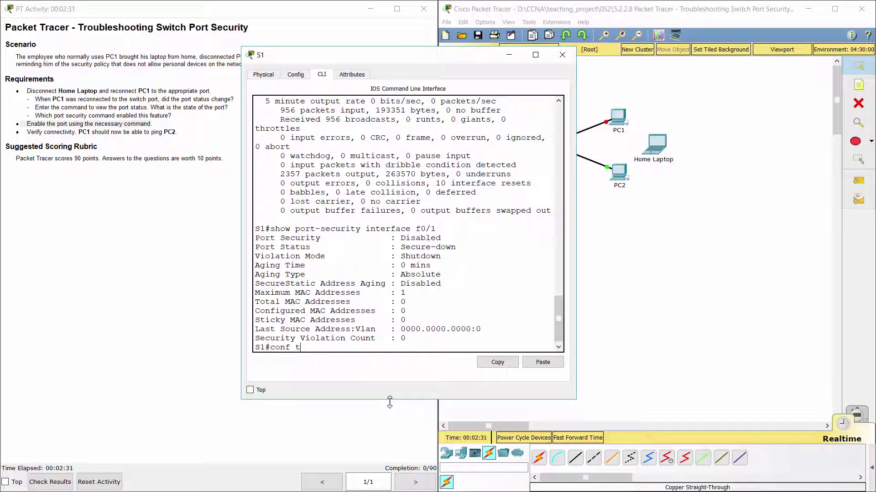
pyautogui.write('conf t')
pyautogui.press('Return')
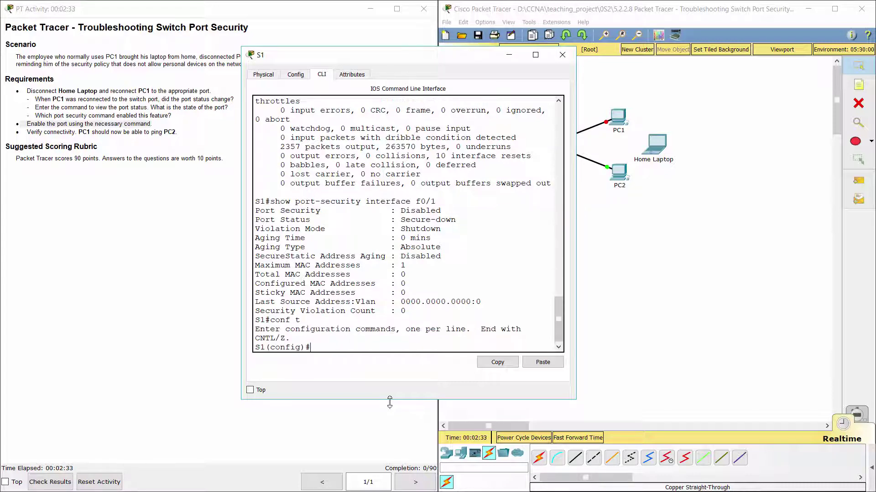
pyautogui.write('interface f0/1')
pyautogui.press('Return')
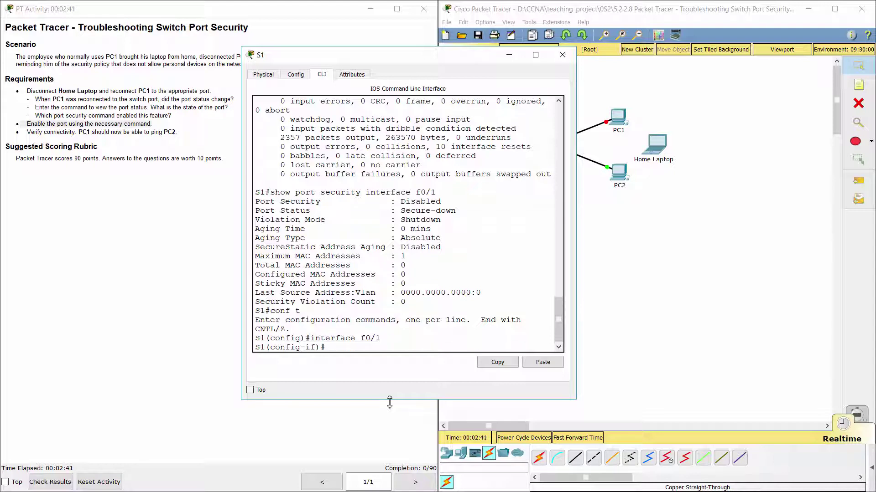
pyautogui.write('no shutdown')
pyautogui.press('Return')
pyautogui.press('Return')
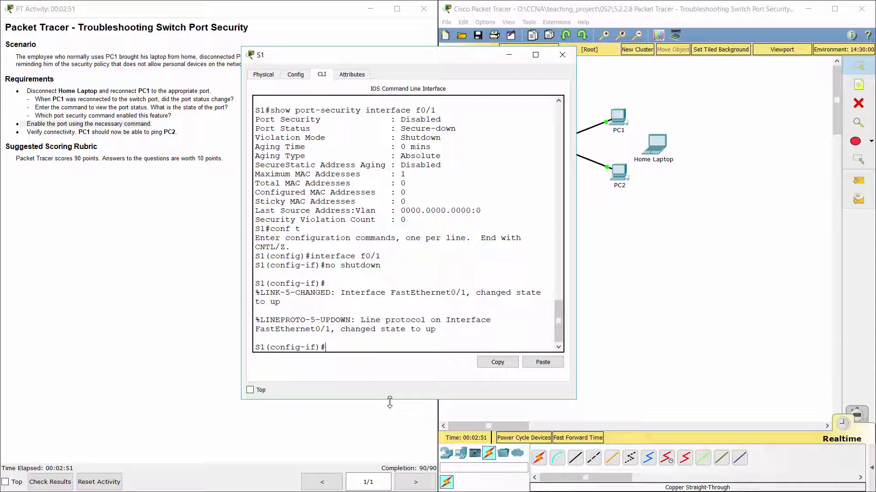
# Run "do show ip int br" on S1, check FastEthernet0/1's status, and return to the network topology.
pyautogui.write('do show ip int br')
pyautogui.press('Return')
pyautogui.press('space')
pyautogui.scroll(4, 459, 275)
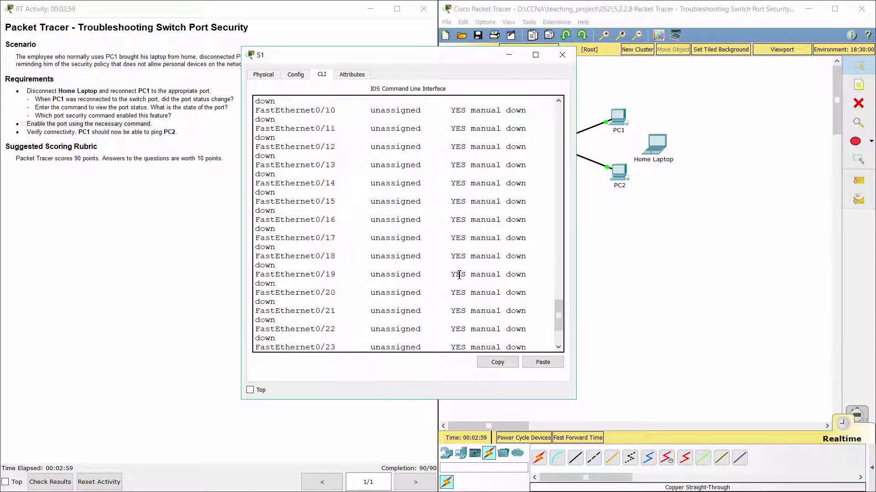
pyautogui.scroll(8, 459, 274)
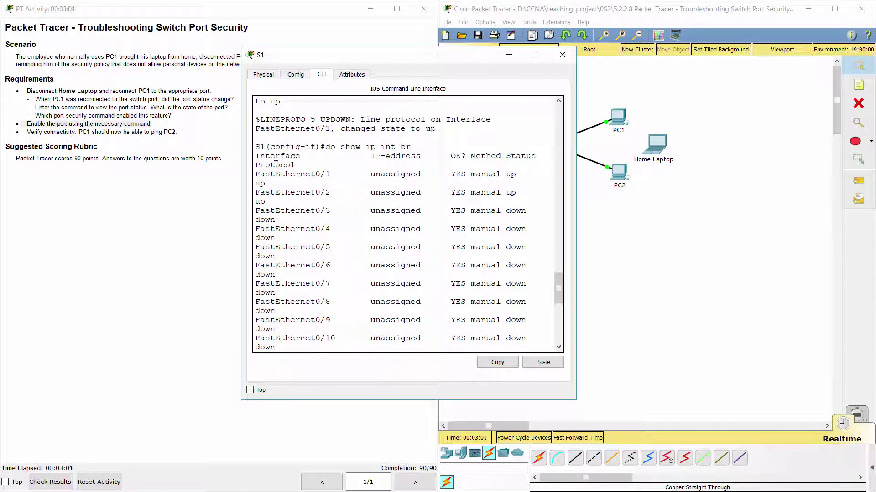
pyautogui.moveTo(257, 175); pyautogui.dragTo(472, 182)
pyautogui.click(626, 223)
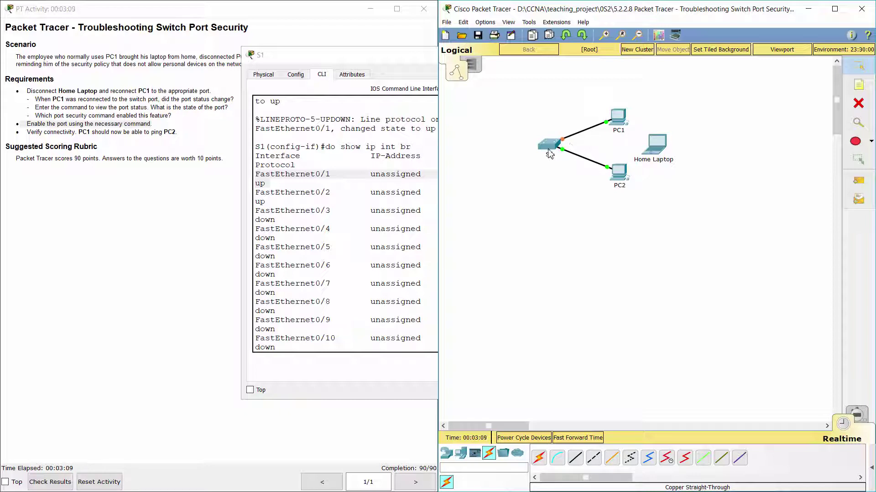
# Review the activity's instruction about verifying connectivity and open the Command Prompt on PC1.
pyautogui.click(84, 159)
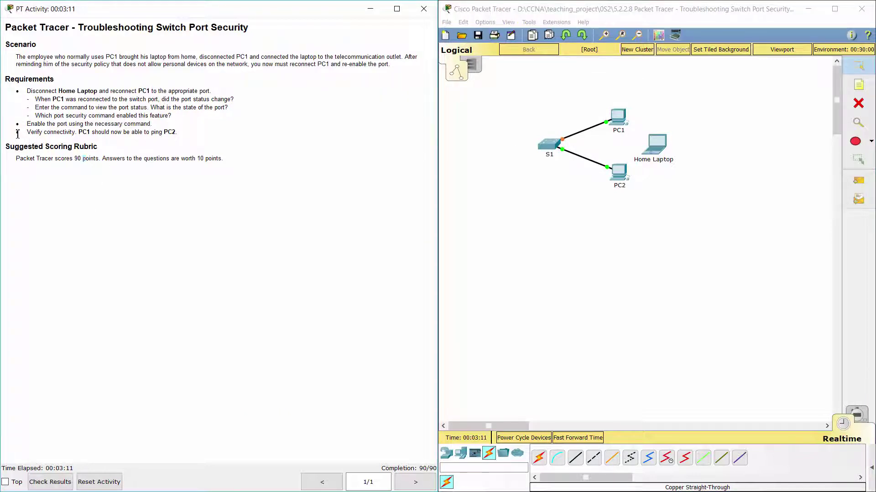
pyautogui.moveTo(17, 133); pyautogui.dragTo(197, 133)
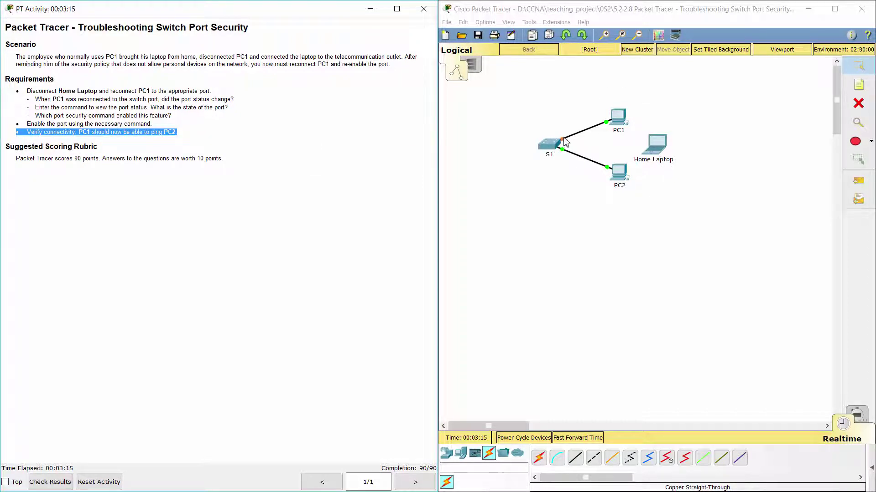
pyautogui.click(606, 129)
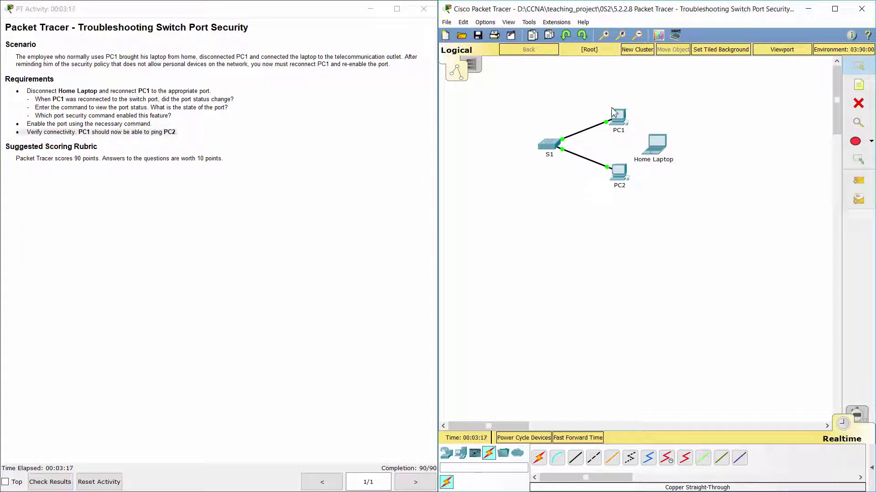
pyautogui.click(616, 117)
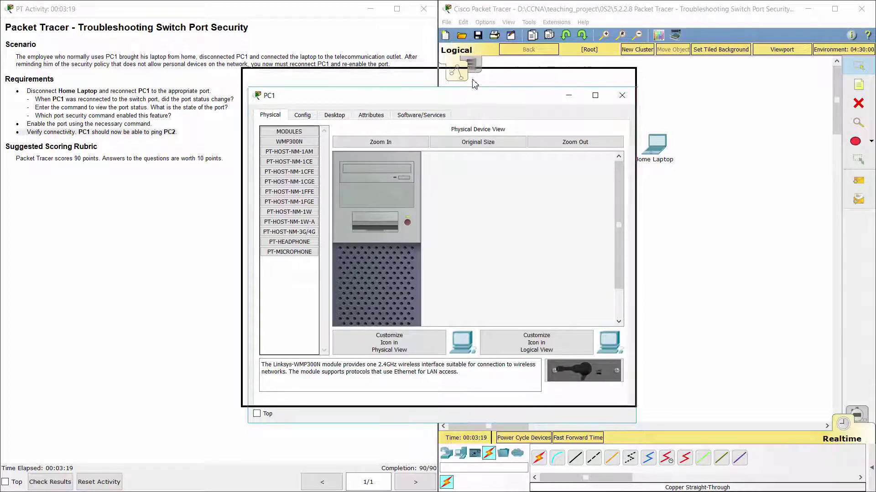
pyautogui.moveTo(478, 100); pyautogui.dragTo(473, 73)
pyautogui.click(329, 87)
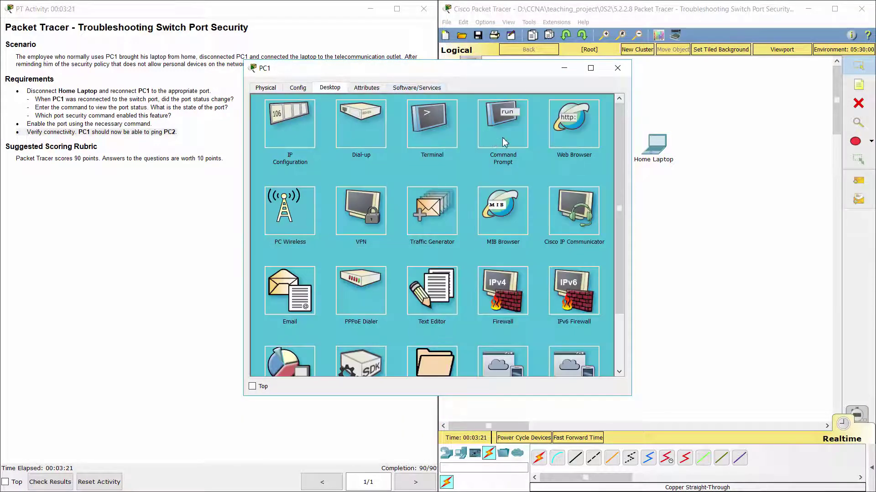
pyautogui.click(505, 142)
# Open the Command Prompt on PC2, run "ipconfig" and examine its IP address.
pyautogui.click(678, 219)
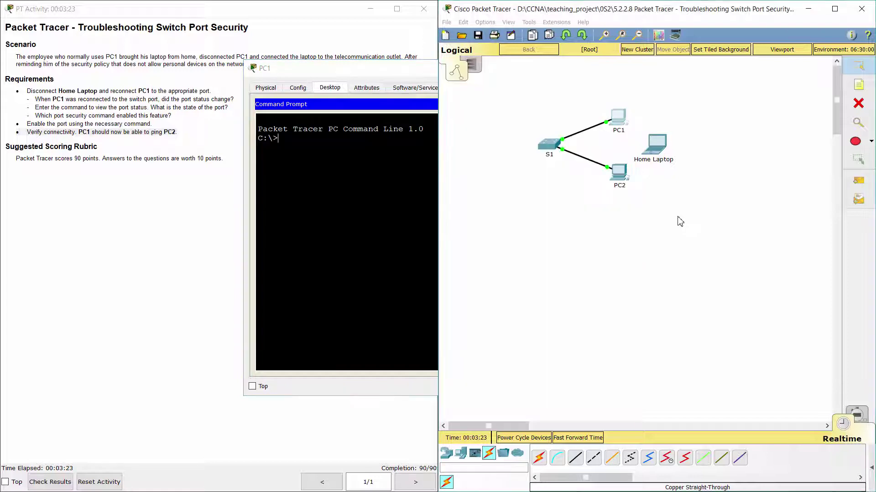
pyautogui.click(619, 179)
pyautogui.moveTo(460, 101); pyautogui.dragTo(653, 82)
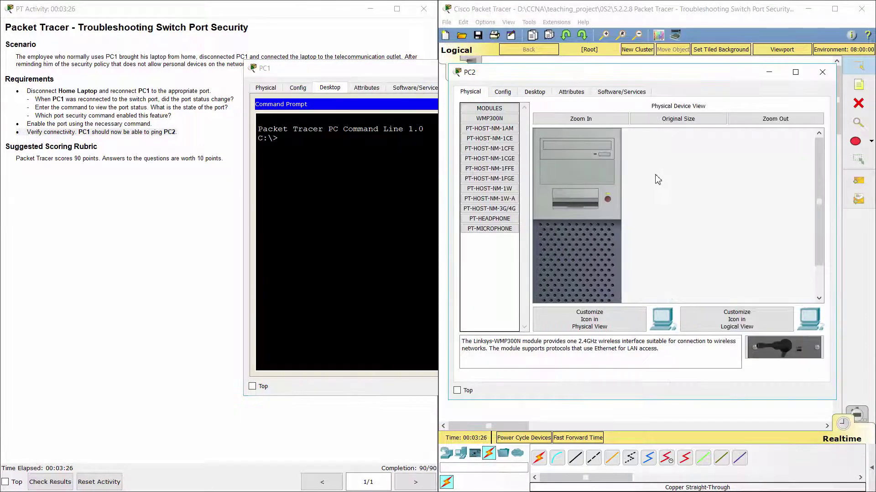
pyautogui.click(546, 91)
pyautogui.click(711, 137)
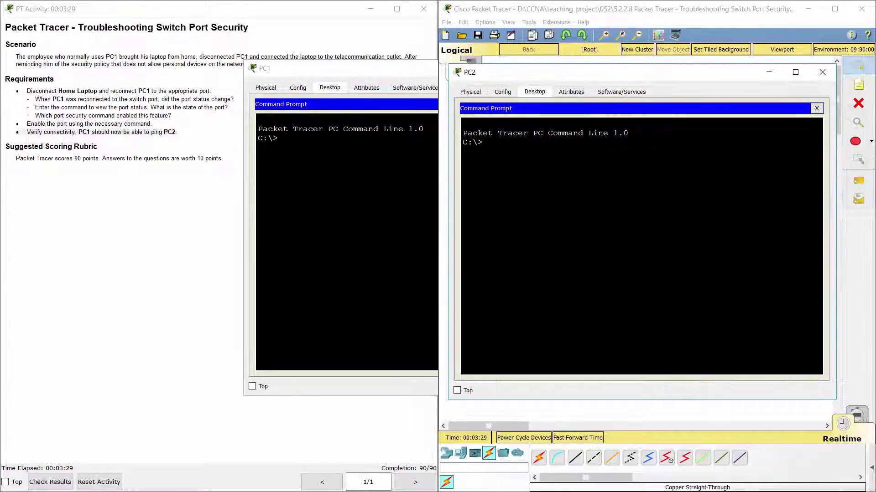
pyautogui.write('ipc')
pyautogui.write('onfig')
pyautogui.press('Return')
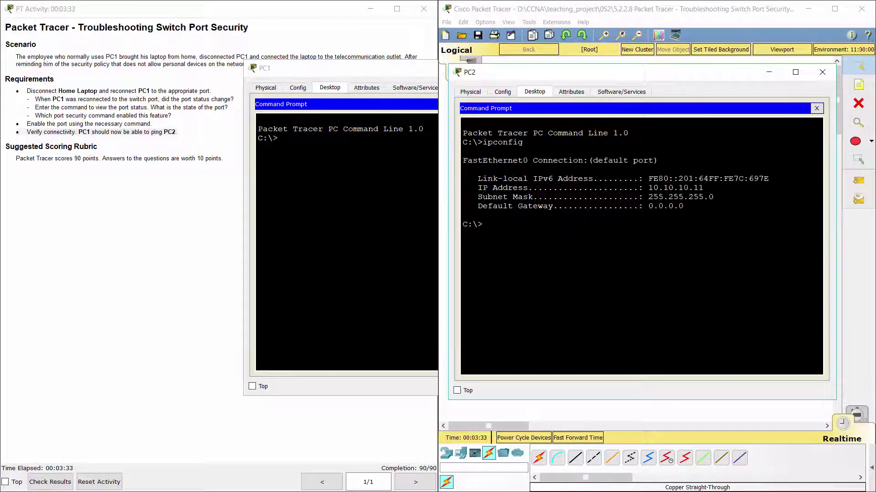
pyautogui.moveTo(648, 188); pyautogui.dragTo(703, 188)
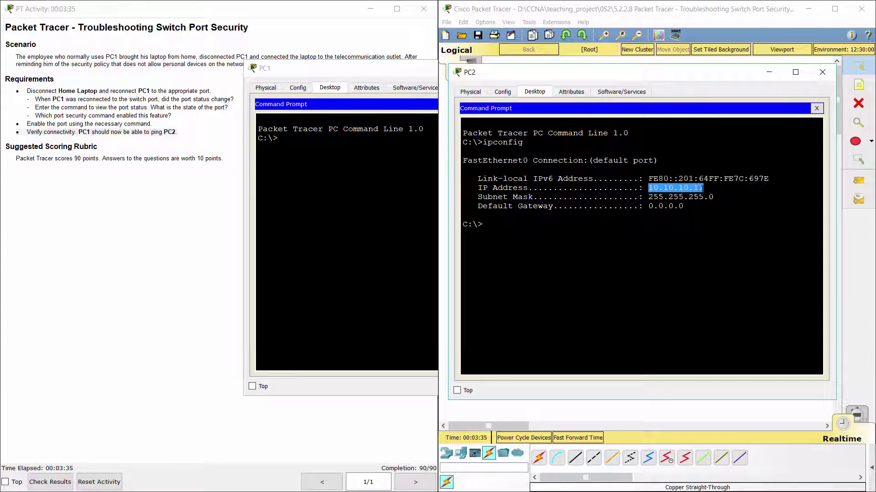
# Verify connectivity from PC1 to PC2 by running "ping 10.10.10.11" in PC1's Command Prompt.
pyautogui.click(278, 138)
pyautogui.write('pi')
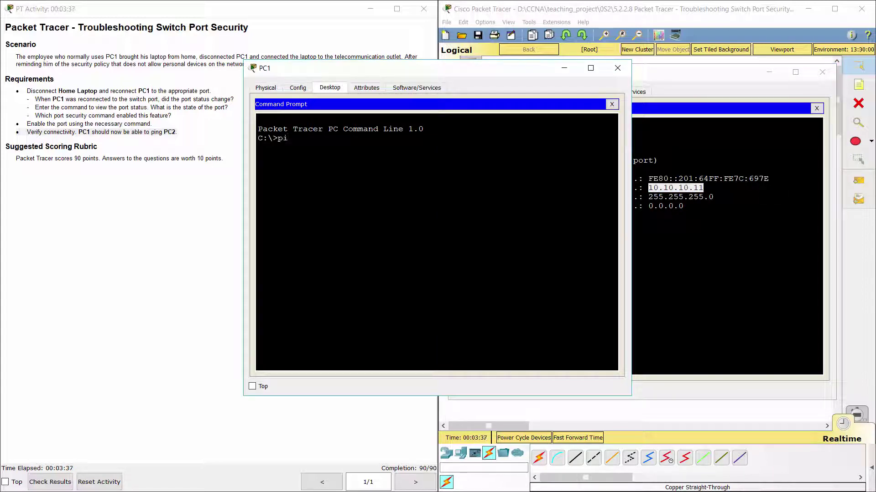
pyautogui.write('ng 10.10.')
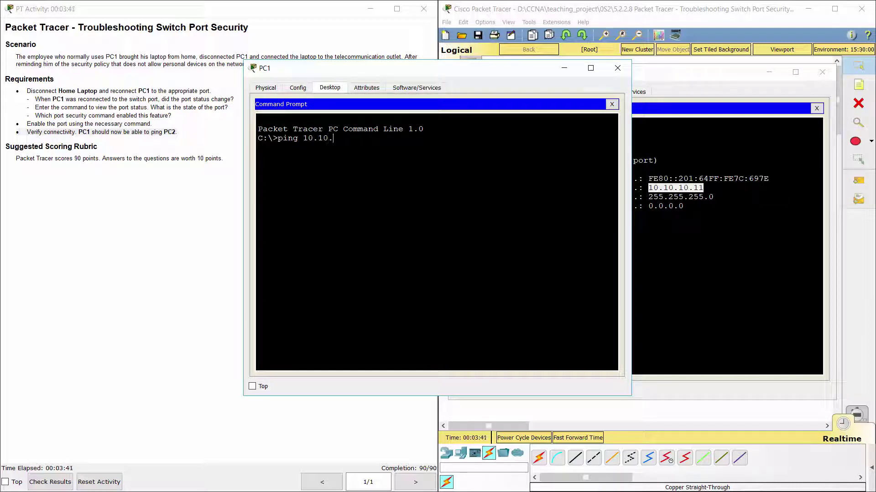
pyautogui.write('10.11')
pyautogui.press('Return')
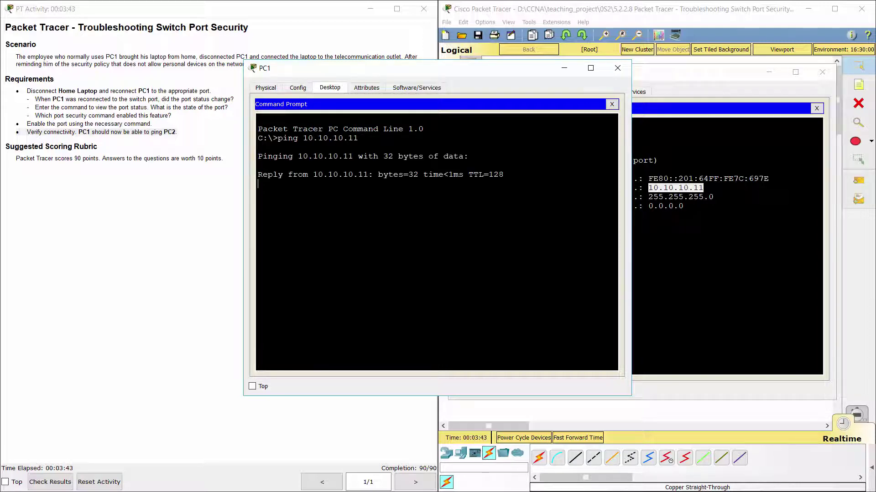